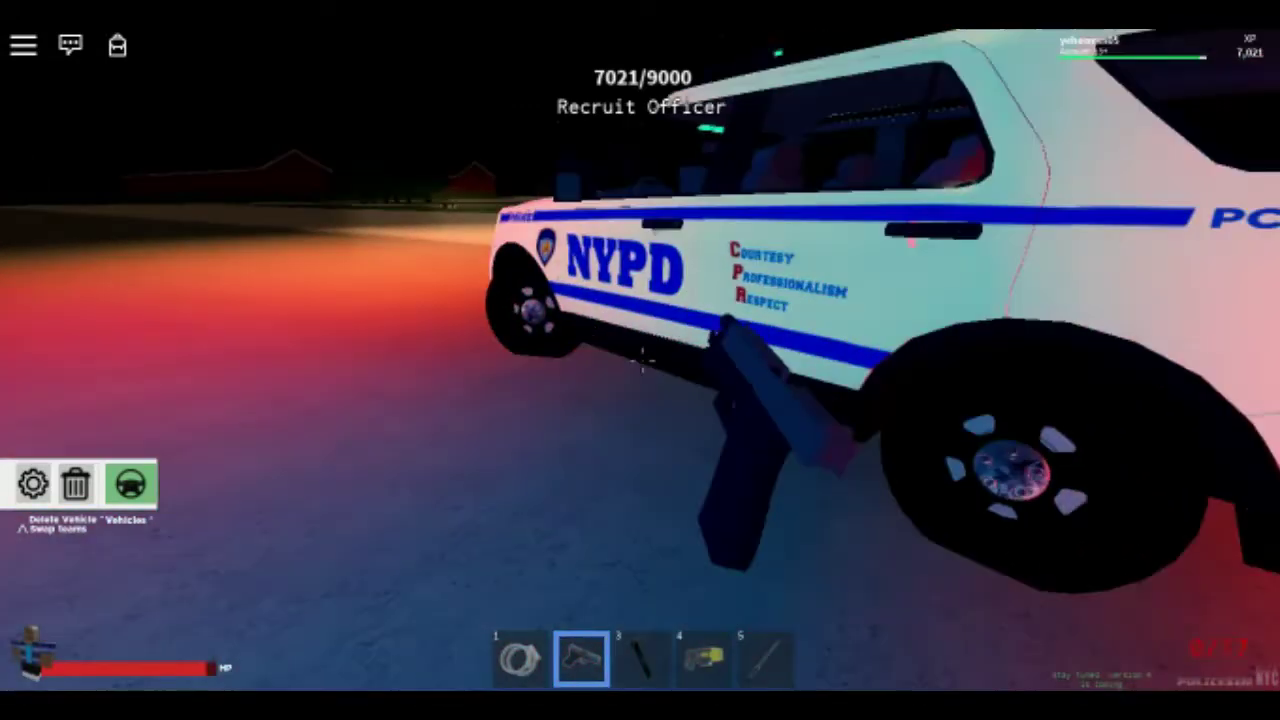
{"action": "key", "text": "r"}
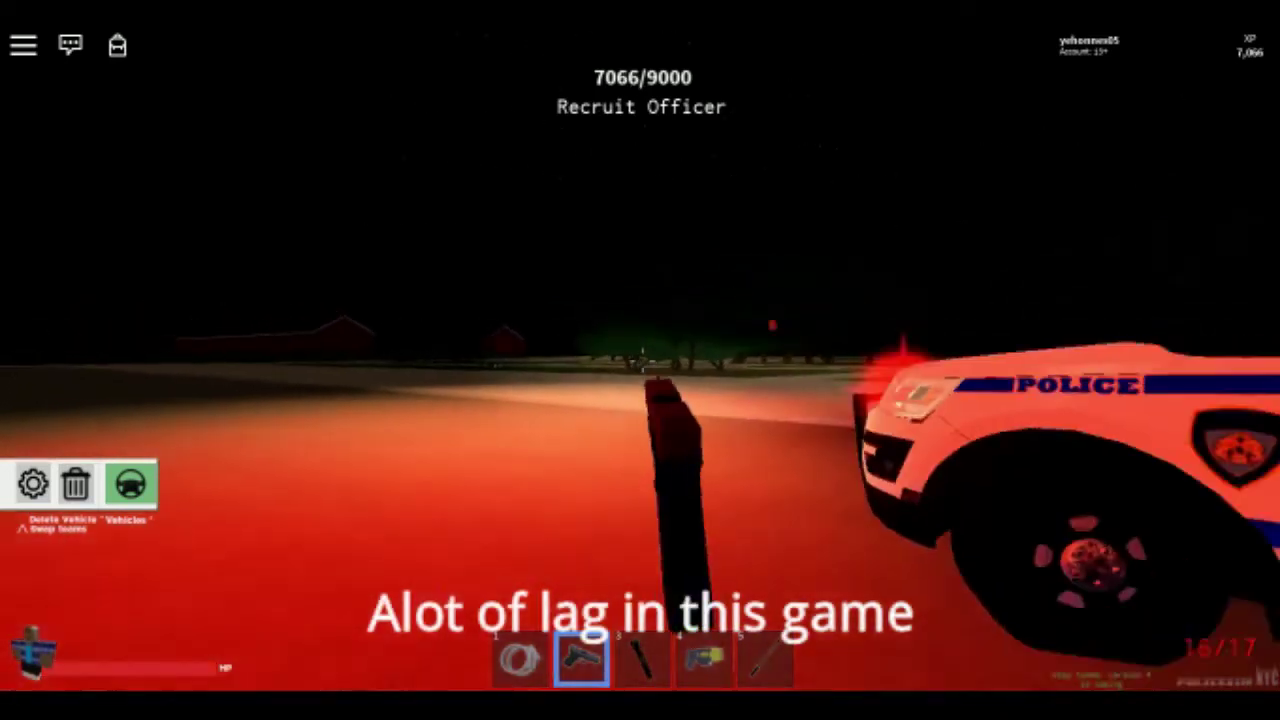
{"action": "left_click", "coordinate": [640, 360]}
{"action": "left_click", "coordinate": [640, 360]}
{"action": "left_click", "coordinate": [640, 360]}
{"action": "left_click", "coordinate": [640, 360]}
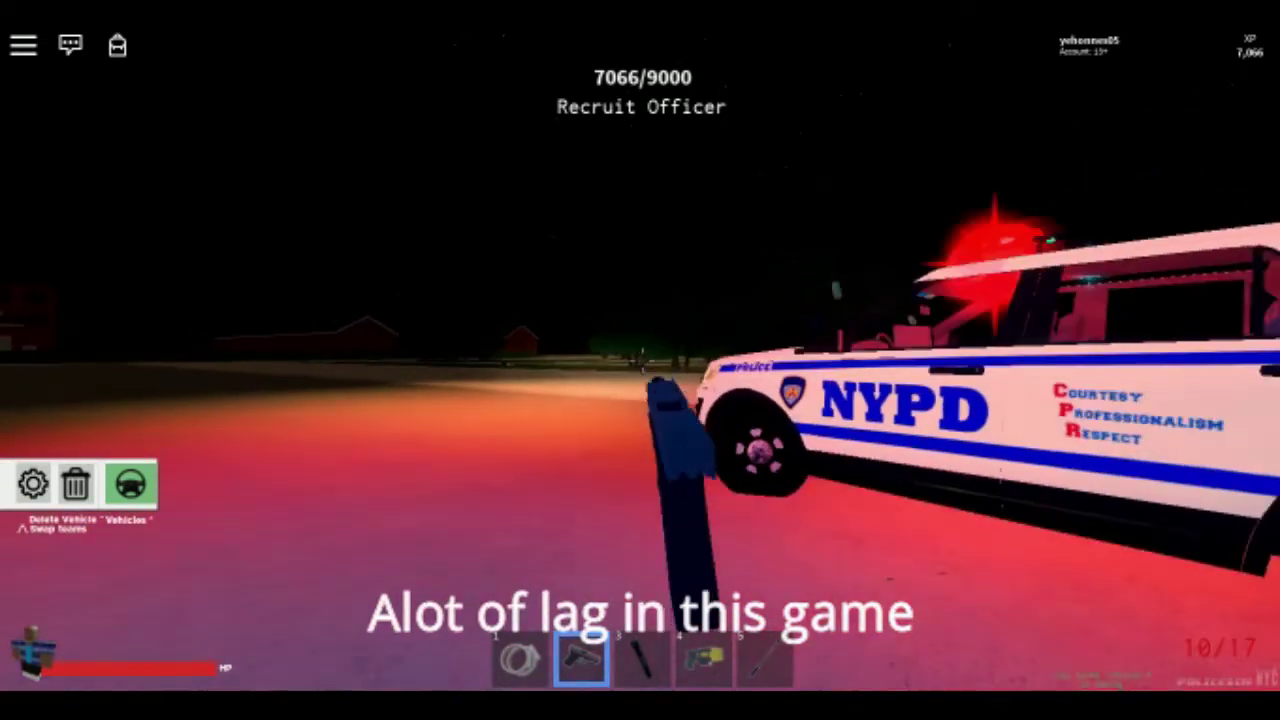
{"action": "left_click", "coordinate": [640, 360]}
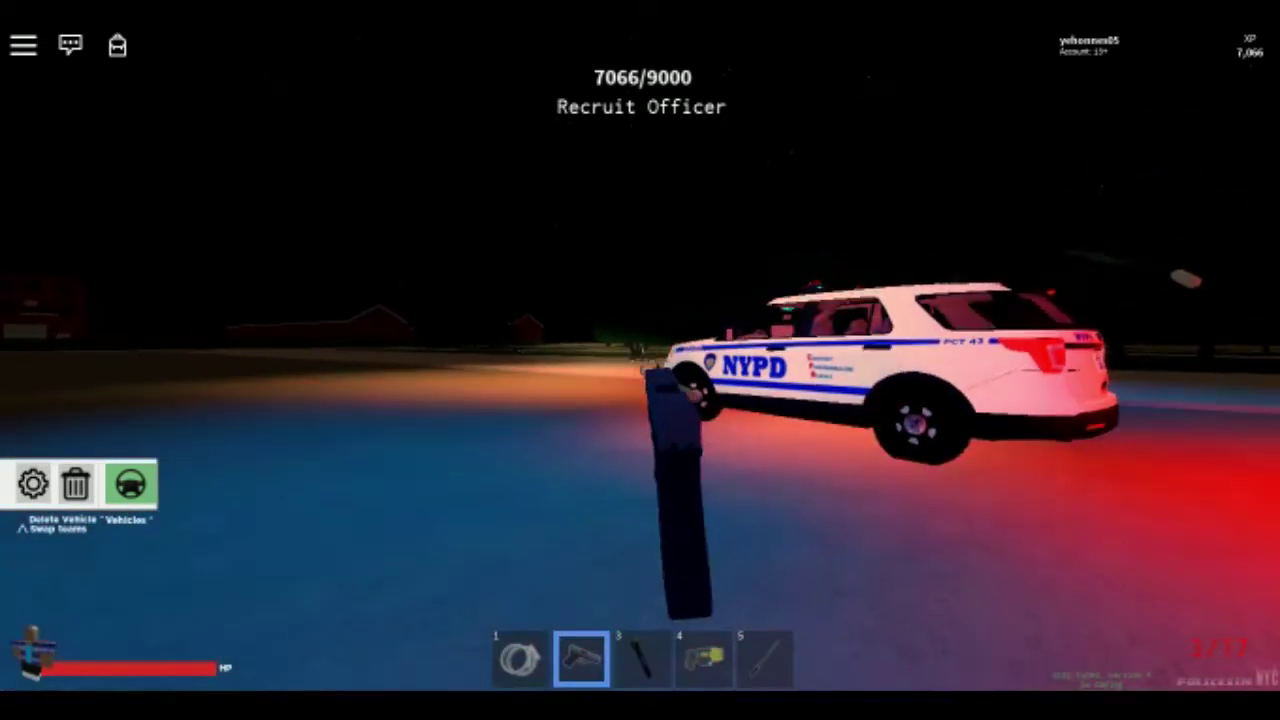
{"action": "key", "text": "r"}
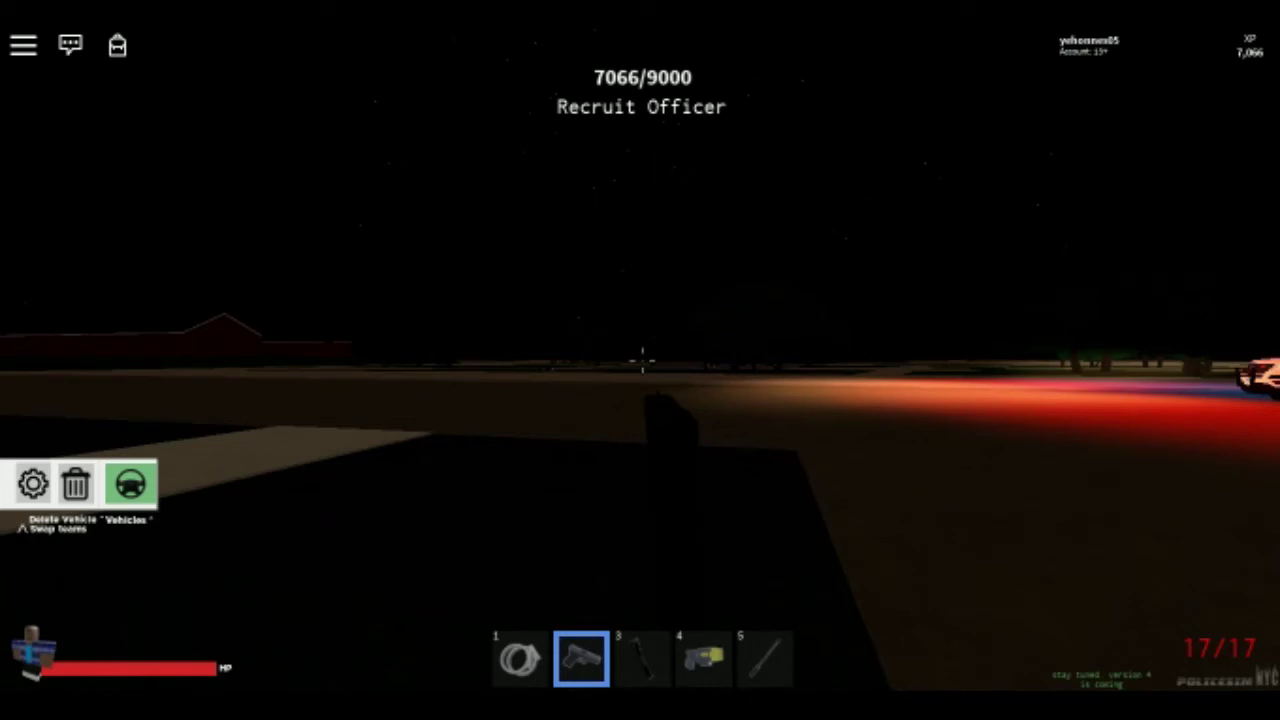
{"action": "left_click", "coordinate": [640, 360]}
{"action": "left_click", "coordinate": [640, 360]}
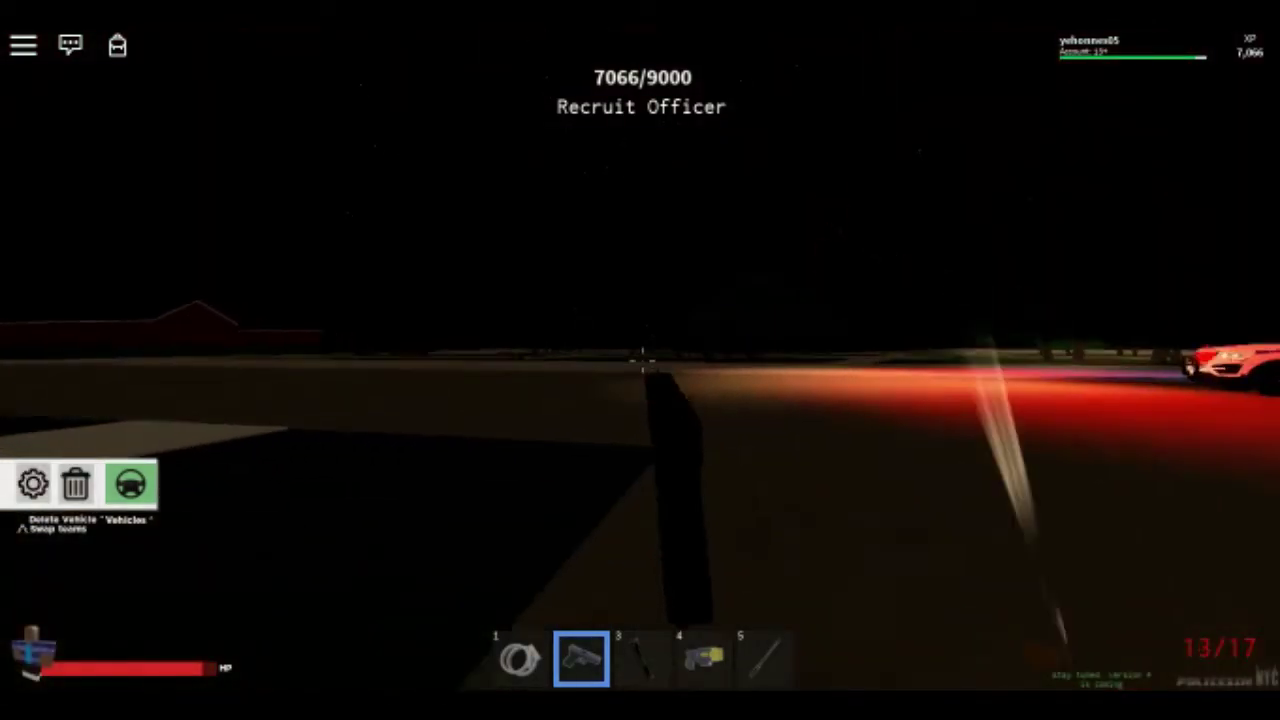
{"action": "left_click", "coordinate": [640, 360]}
{"action": "left_click", "coordinate": [640, 360]}
{"action": "left_click", "coordinate": [640, 360]}
{"action": "left_click", "coordinate": [640, 360]}
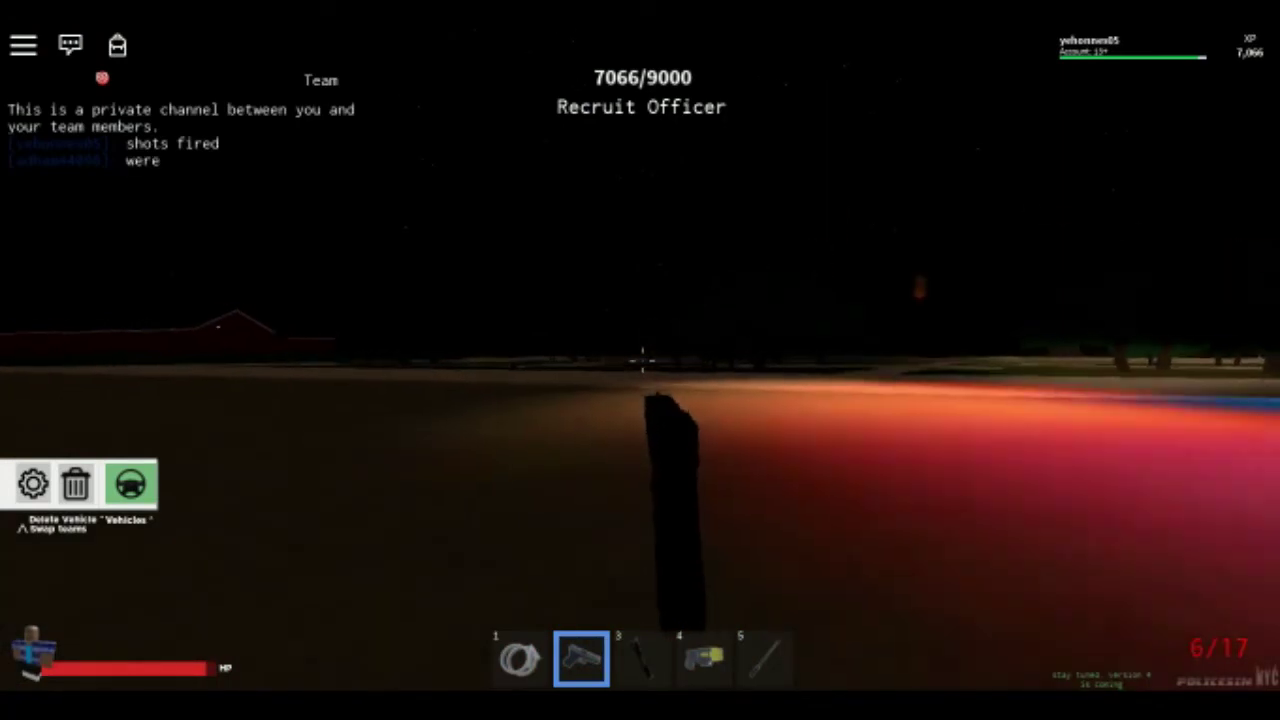
{"action": "left_click", "coordinate": [640, 360]}
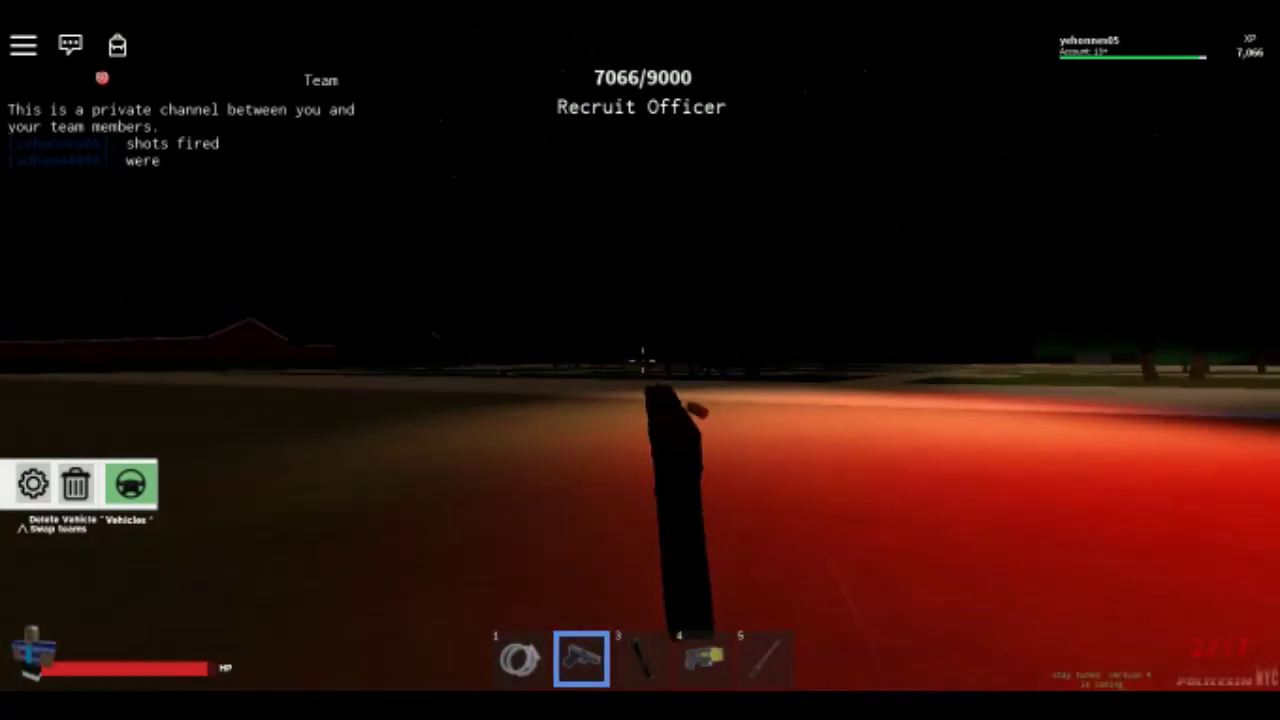
{"action": "left_click", "coordinate": [640, 360]}
{"action": "type", "text": "the sal"}
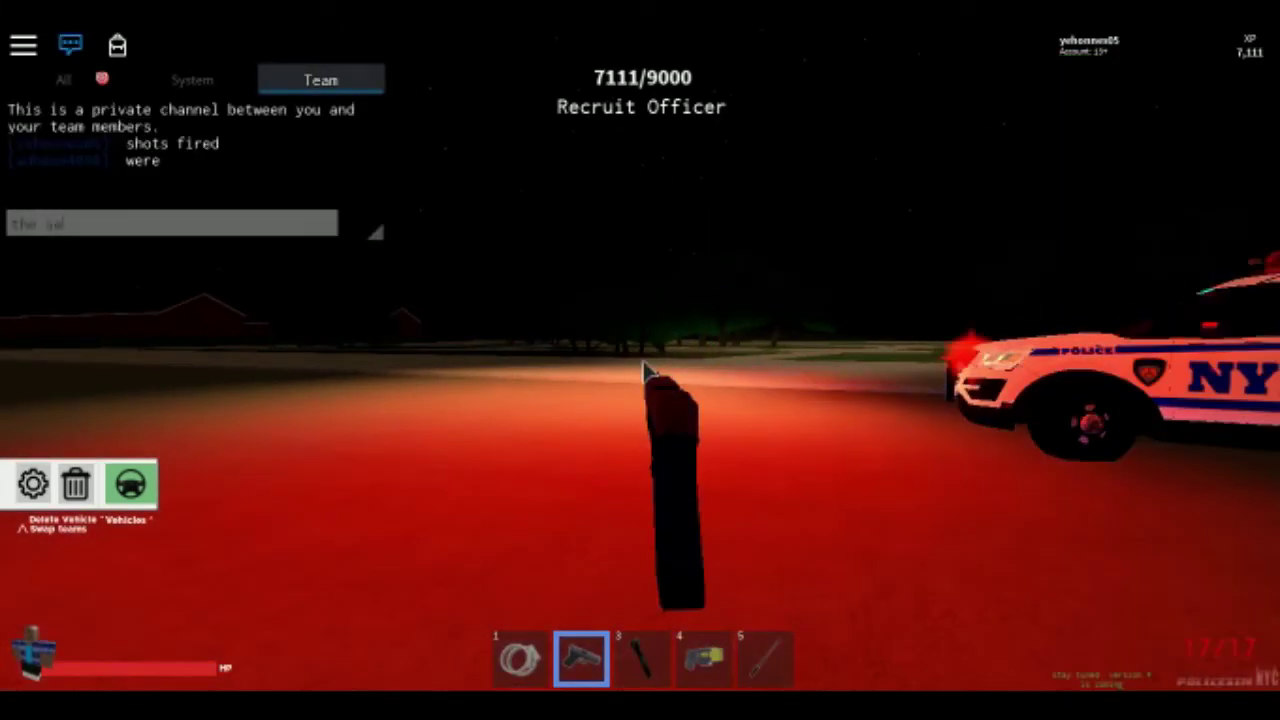
{"action": "type", "text": "cond armed and dangerous call"}
{"action": "key", "text": "Return"}
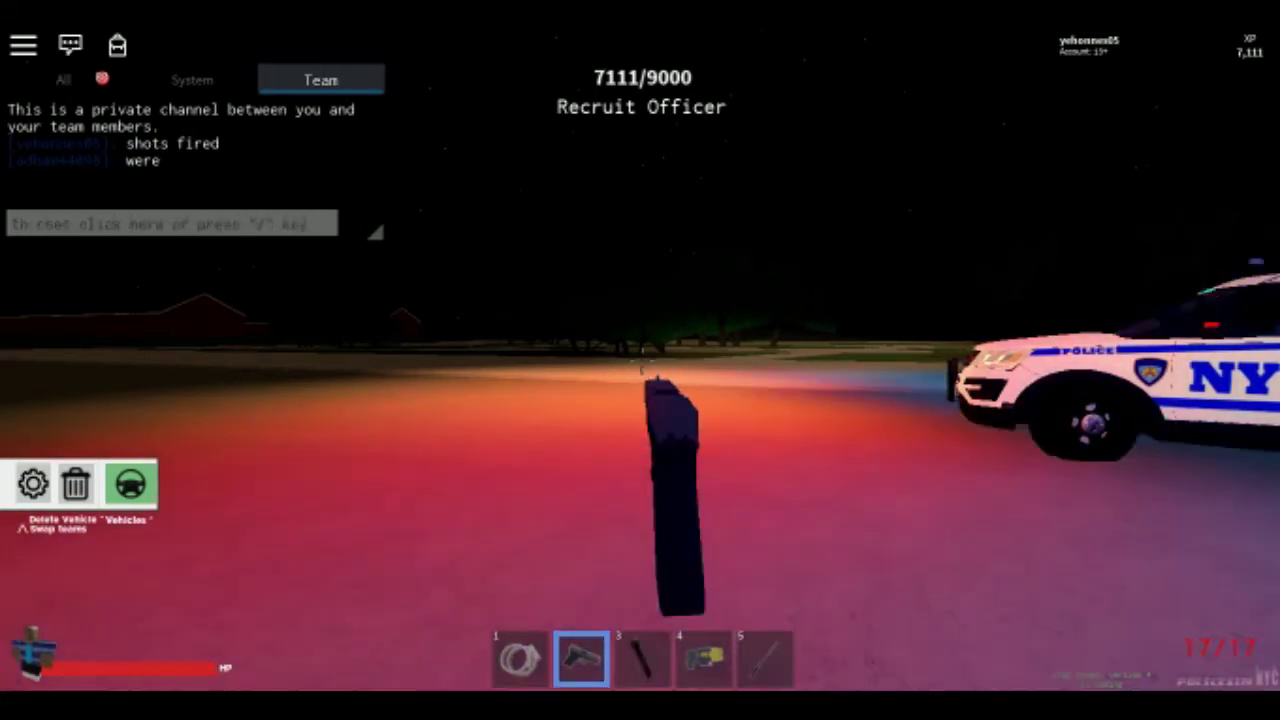